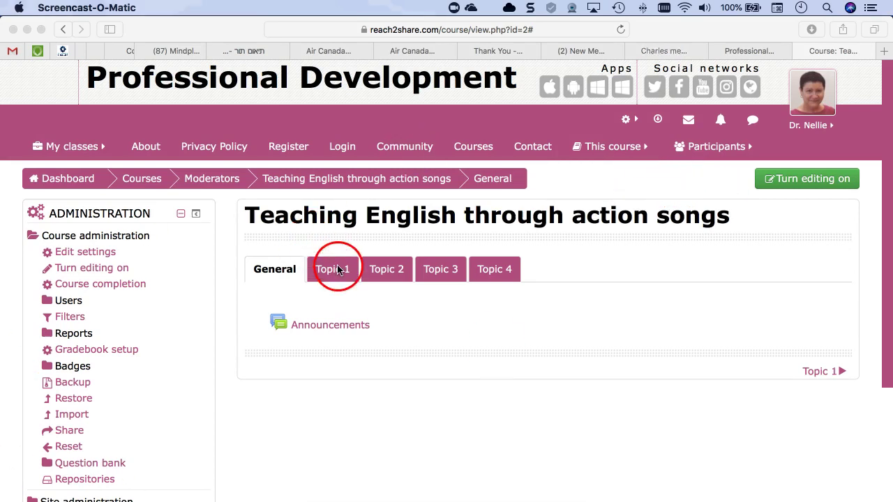
- Turn editing on for the 'Teaching English through action songs' course page
{"action": "left_click", "coordinate": [311, 294]}
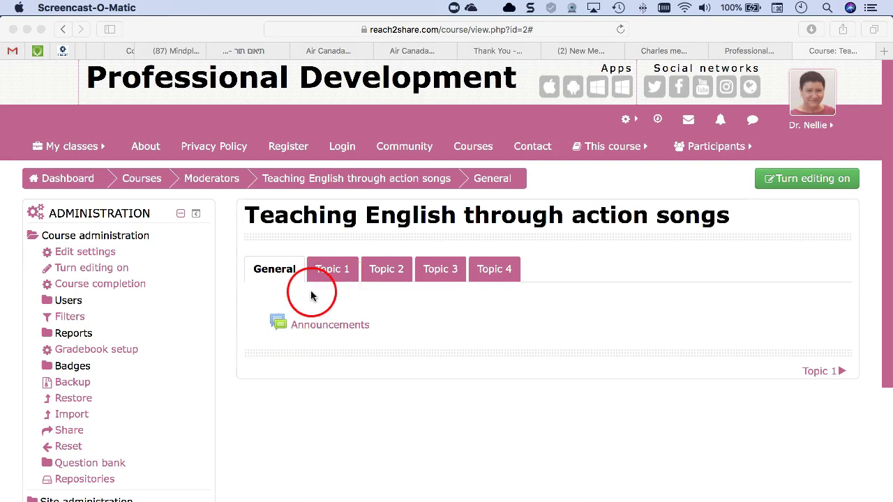
{"action": "left_click", "coordinate": [801, 180]}
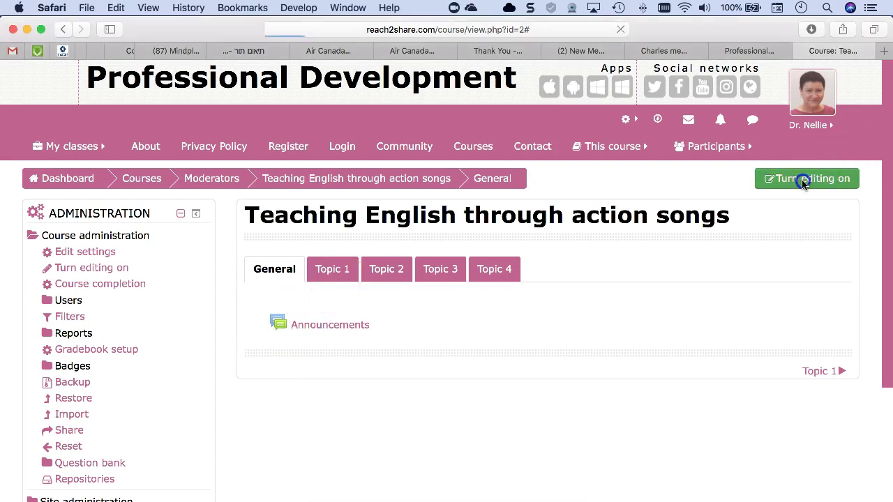
- Go to the course's empty Topic 1 section, keeping editing mode on
{"action": "left_click", "coordinate": [608, 200]}
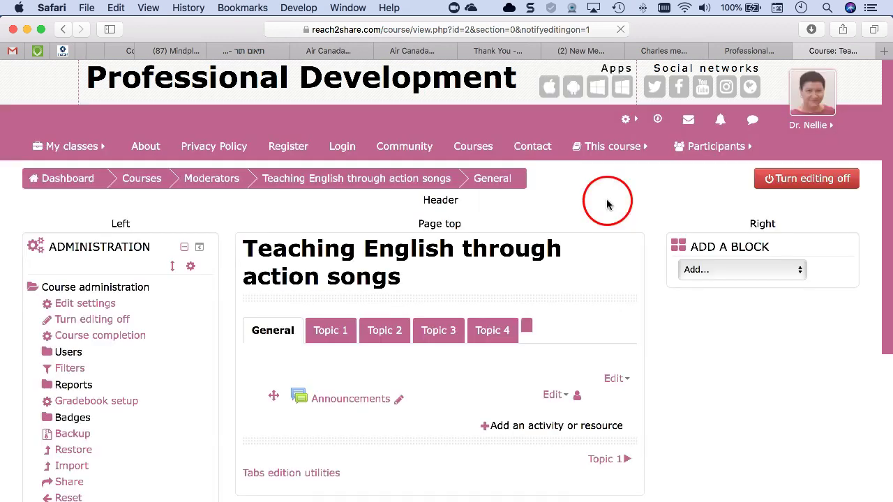
{"action": "scroll", "coordinate": [547, 272], "scroll_direction": "down", "scroll_amount": 2}
{"action": "left_click", "coordinate": [547, 273]}
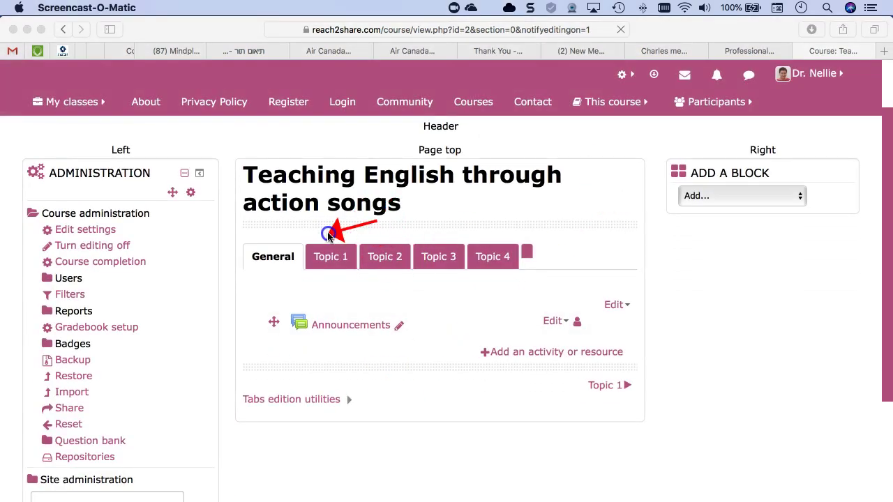
{"action": "left_click", "coordinate": [386, 269]}
{"action": "left_click", "coordinate": [441, 237]}
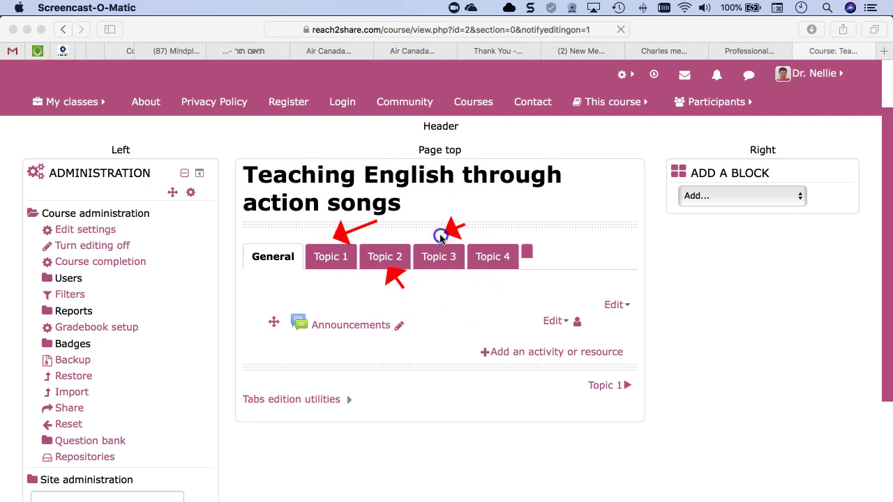
{"action": "left_click", "coordinate": [333, 257]}
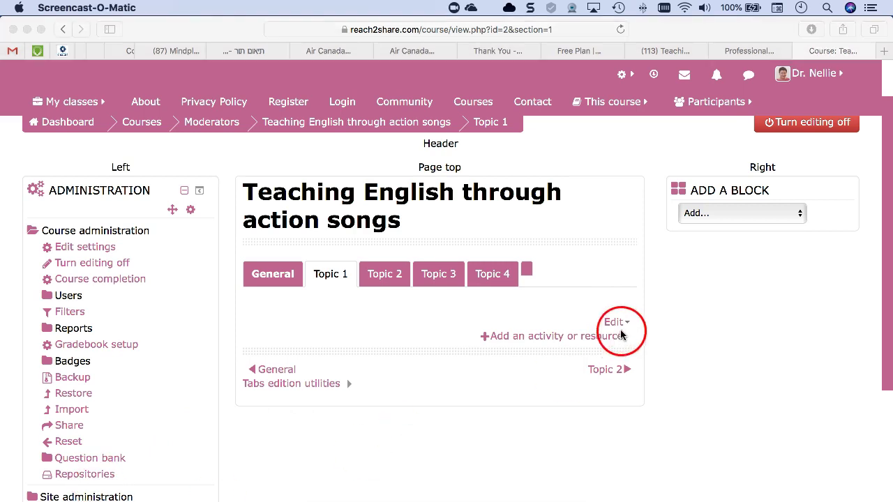
- Choose Edit section from Topic 1's Edit menu to open its settings page
{"action": "left_click", "coordinate": [618, 317]}
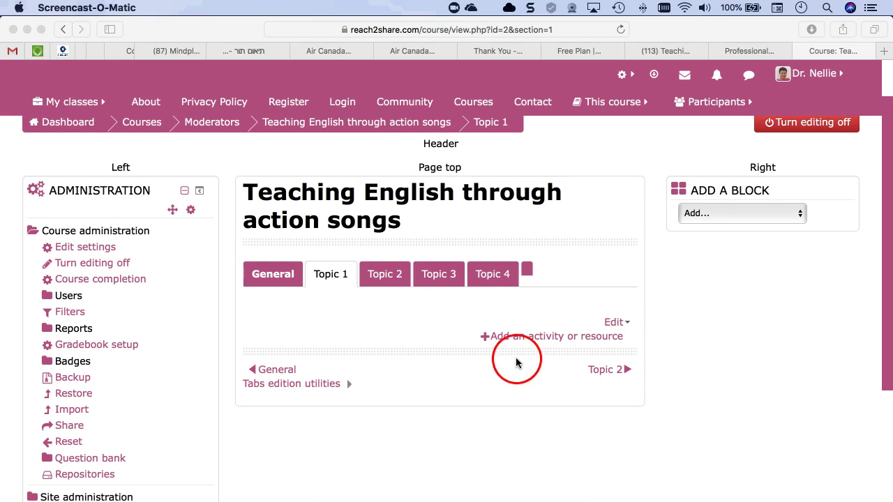
{"action": "left_click", "coordinate": [615, 323]}
{"action": "left_click", "coordinate": [615, 324]}
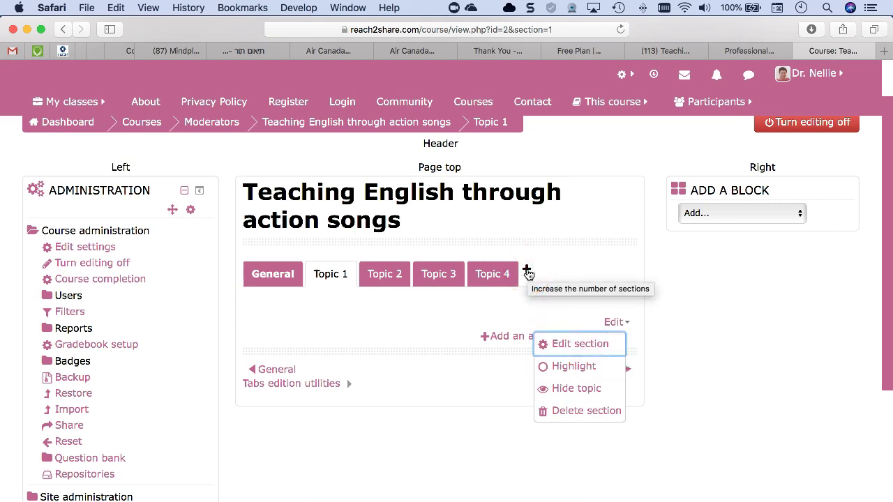
{"action": "left_click", "coordinate": [580, 342]}
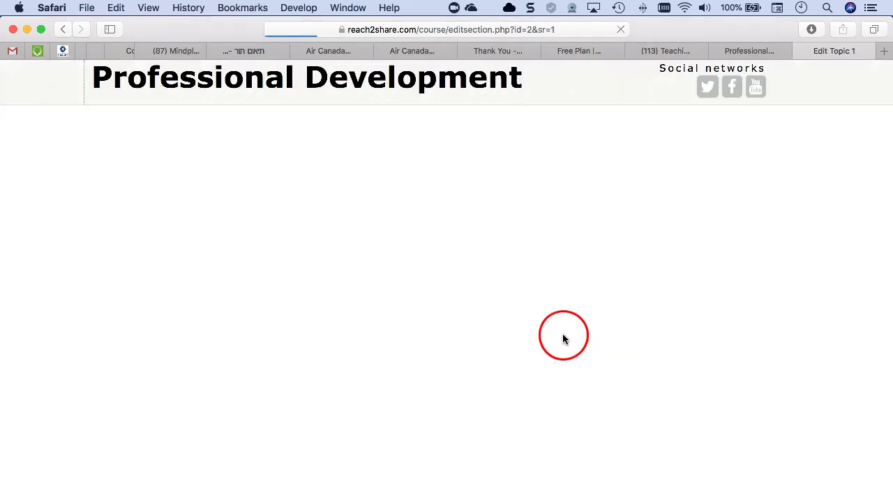
- Enable a Custom section name for Topic 1, then cancel the form without saving
{"action": "scroll", "coordinate": [432, 327], "scroll_direction": "down", "scroll_amount": 2}
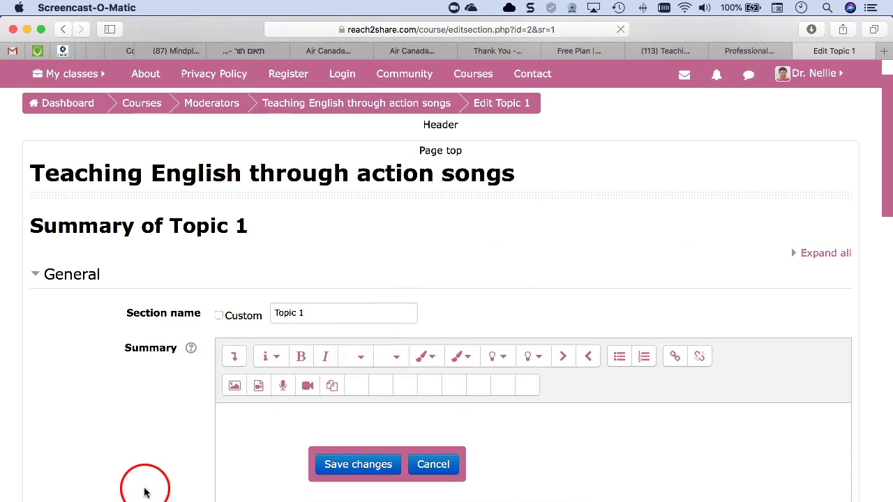
{"action": "left_click", "coordinate": [220, 315]}
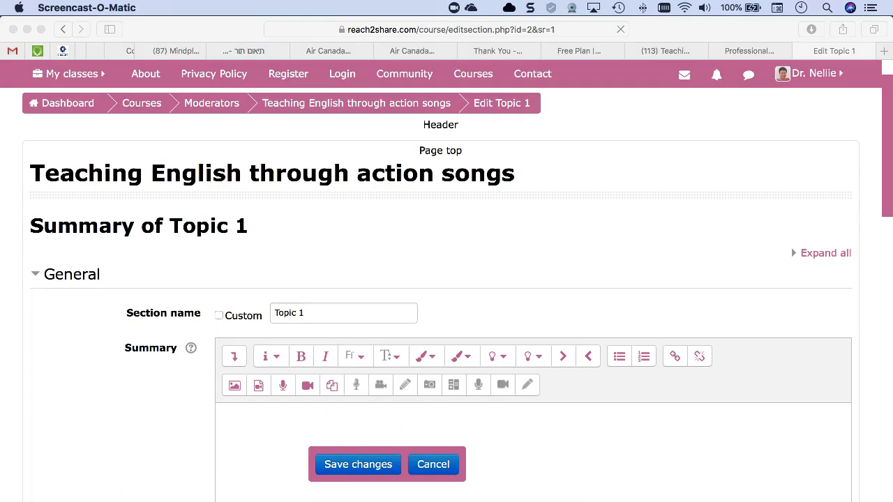
{"action": "left_click", "coordinate": [218, 318]}
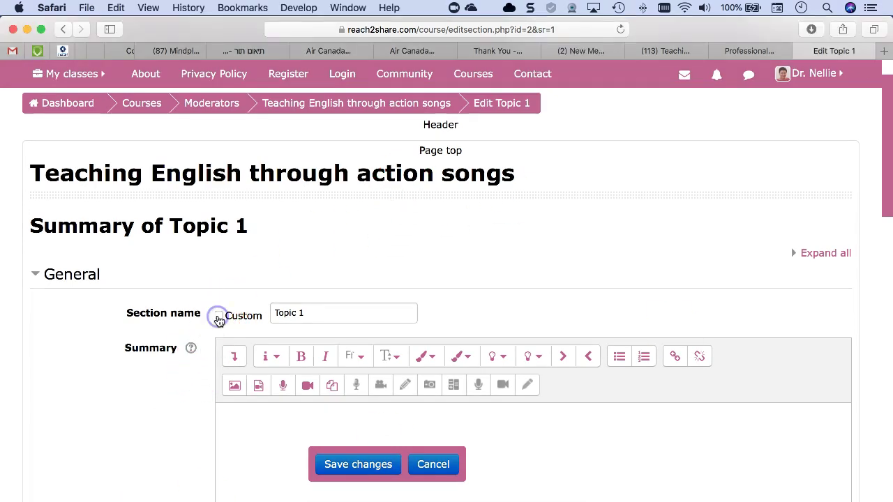
{"action": "left_click", "coordinate": [299, 314]}
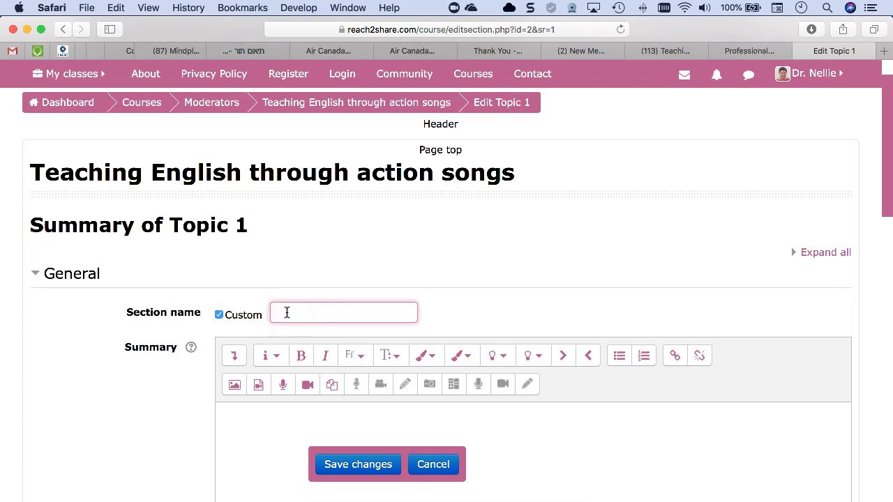
{"action": "left_click", "coordinate": [433, 465]}
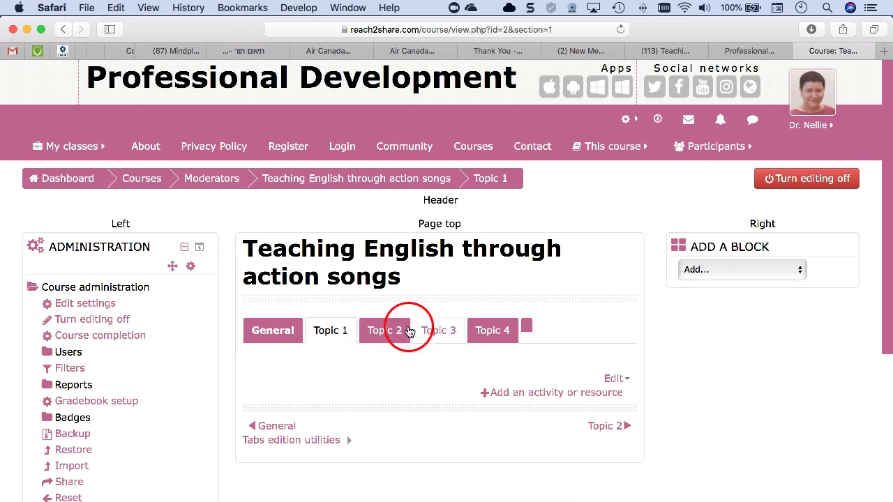
{"action": "scroll", "coordinate": [493, 335], "scroll_direction": "down", "scroll_amount": 1}
{"action": "scroll", "coordinate": [492, 335], "scroll_direction": "down", "scroll_amount": 1}
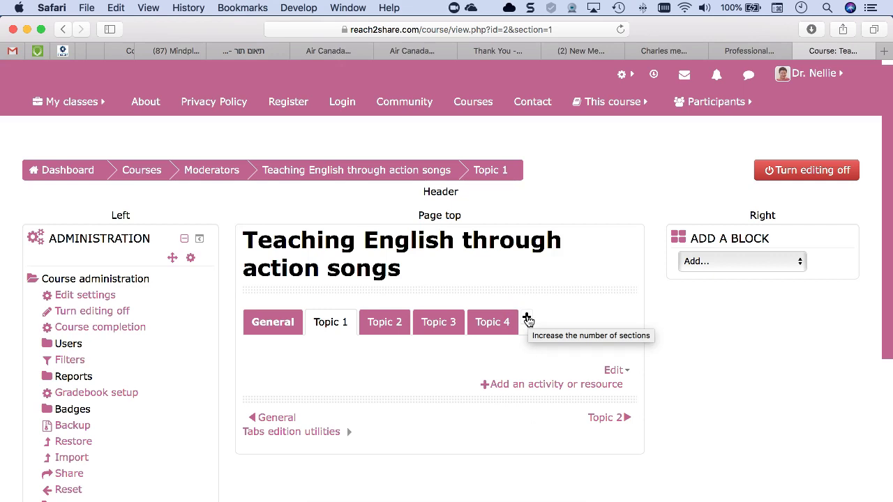
{"action": "scroll", "coordinate": [528, 320], "scroll_direction": "down", "scroll_amount": 3}
{"action": "left_click", "coordinate": [524, 296]}
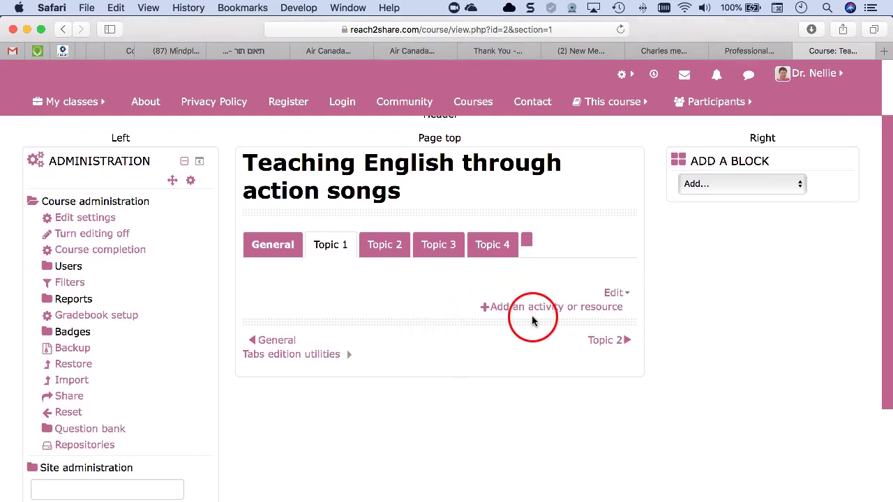
{"action": "key", "text": "alt+p"}
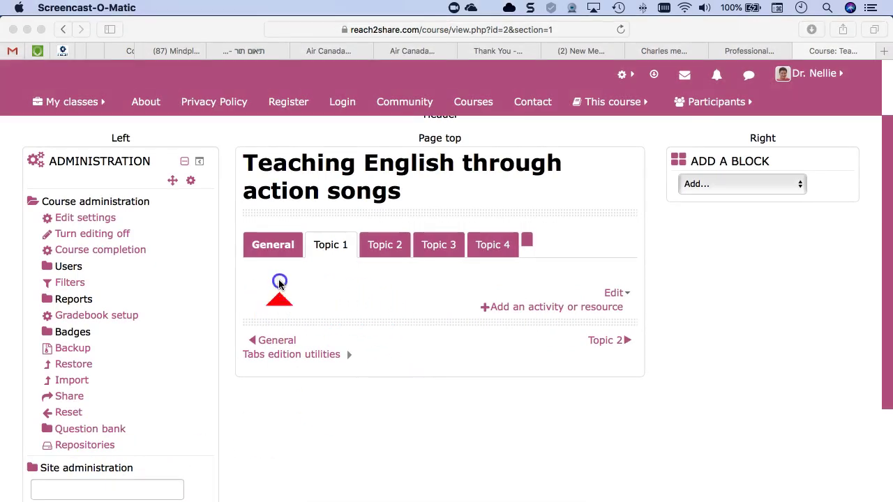
{"action": "left_click_drag", "start_coordinate": [296, 208], "coordinate": [286, 222]}
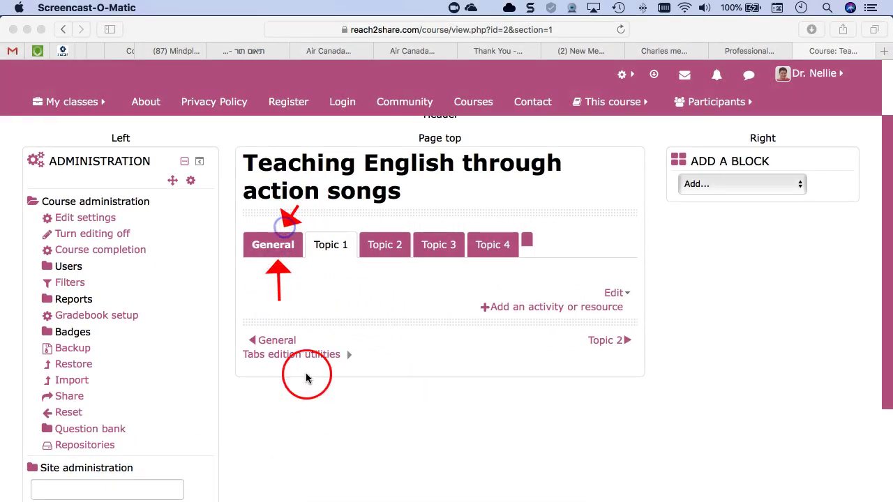
{"action": "left_click_drag", "start_coordinate": [523, 361], "coordinate": [523, 347]}
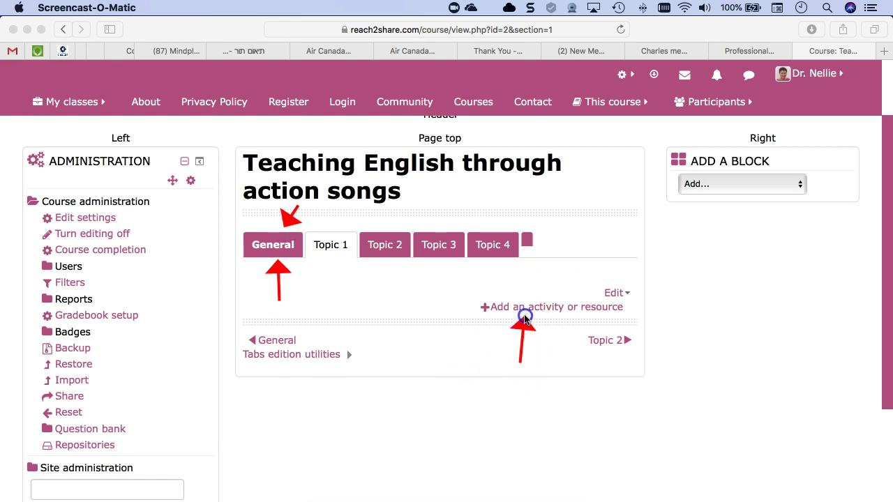
{"action": "left_click_drag", "start_coordinate": [570, 255], "coordinate": [546, 288]}
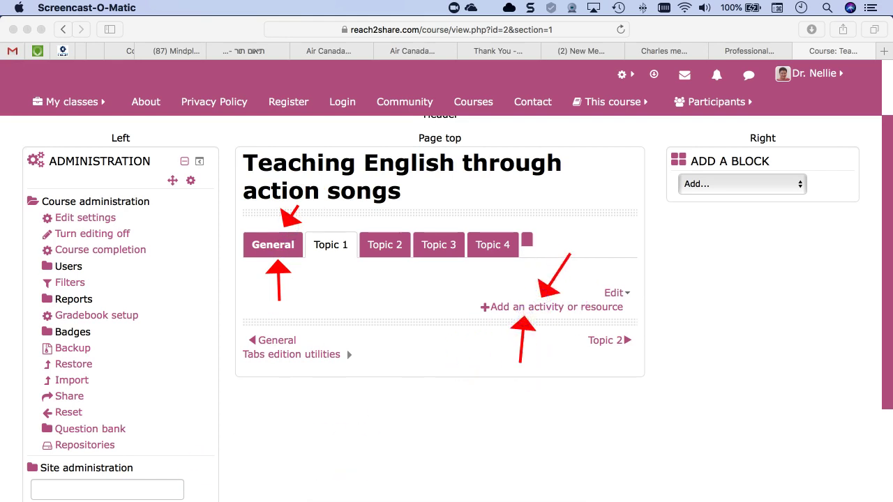
- Select Label from the Resources list in Topic 1's activity chooser
{"action": "left_click", "coordinate": [548, 306]}
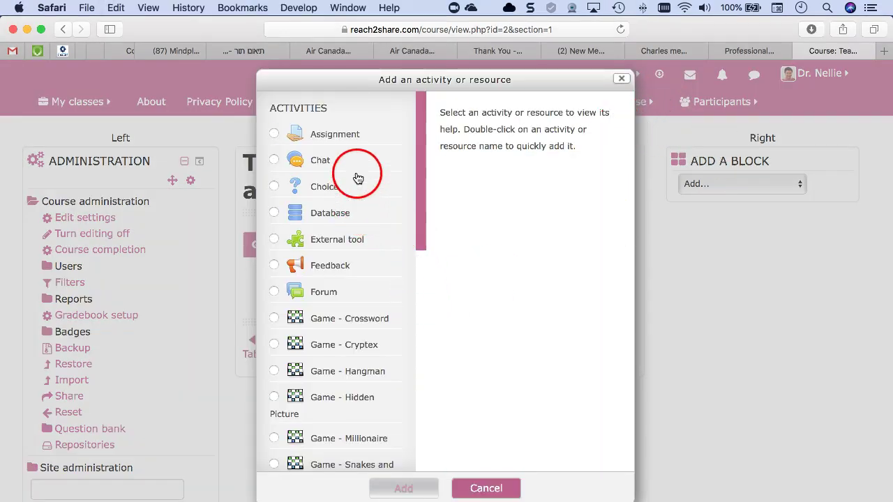
{"action": "scroll", "coordinate": [316, 230], "scroll_direction": "down", "scroll_amount": 1}
{"action": "scroll", "coordinate": [316, 230], "scroll_direction": "down", "scroll_amount": 10}
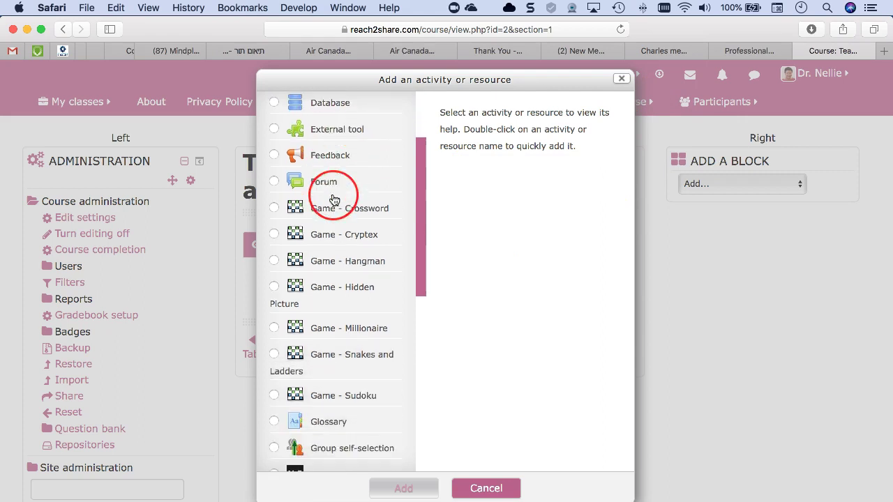
{"action": "scroll", "coordinate": [333, 200], "scroll_direction": "down", "scroll_amount": 3}
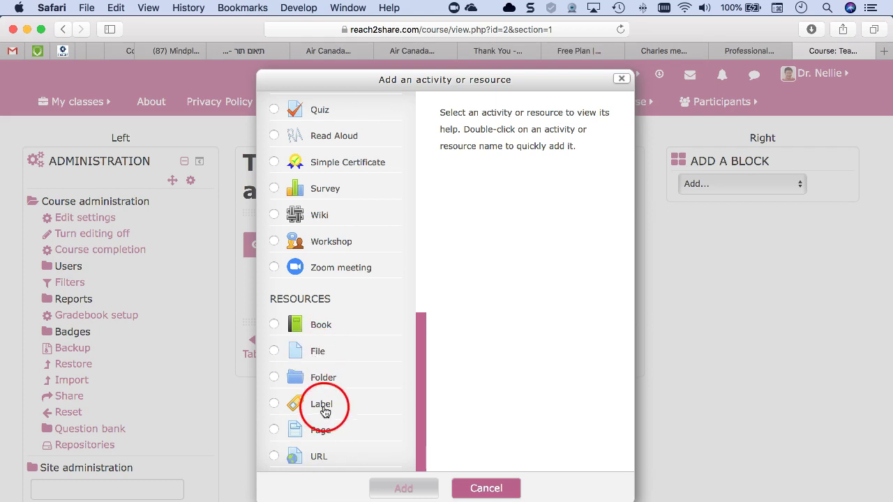
{"action": "left_click", "coordinate": [323, 410]}
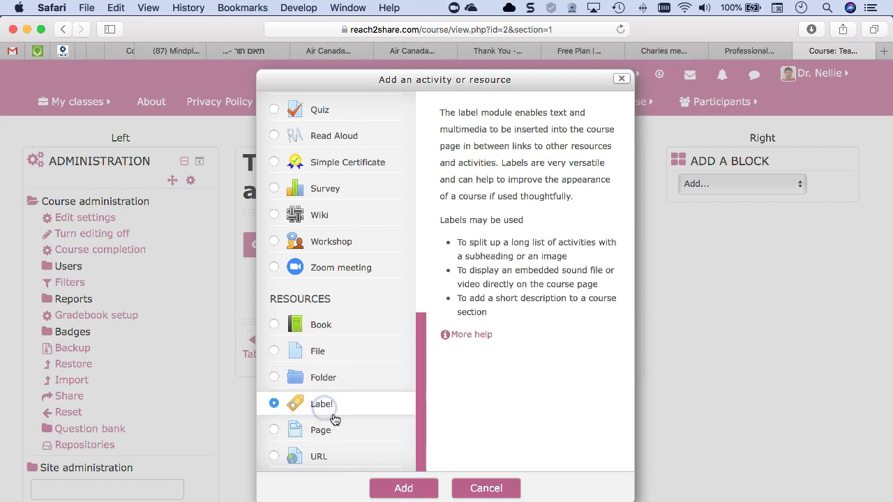
- Add the Label and expand the Label text editor's advanced toolbar rows
{"action": "left_click", "coordinate": [411, 491]}
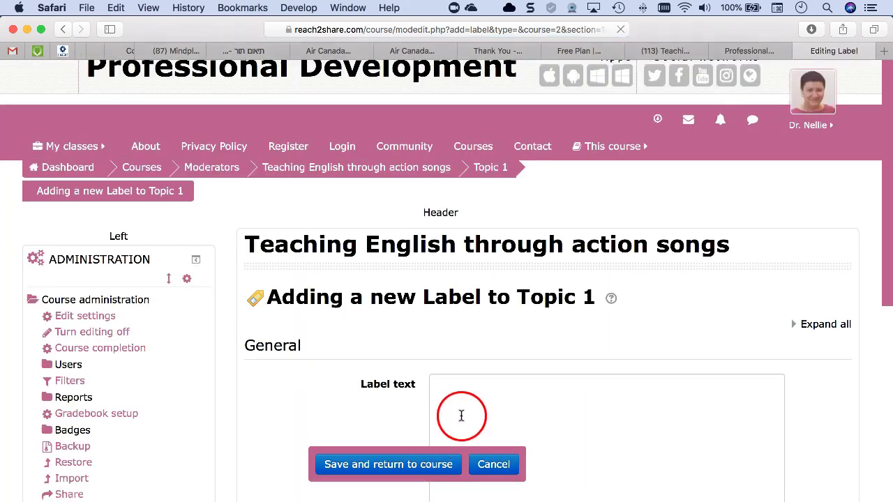
{"action": "scroll", "coordinate": [471, 368], "scroll_direction": "down", "scroll_amount": 1}
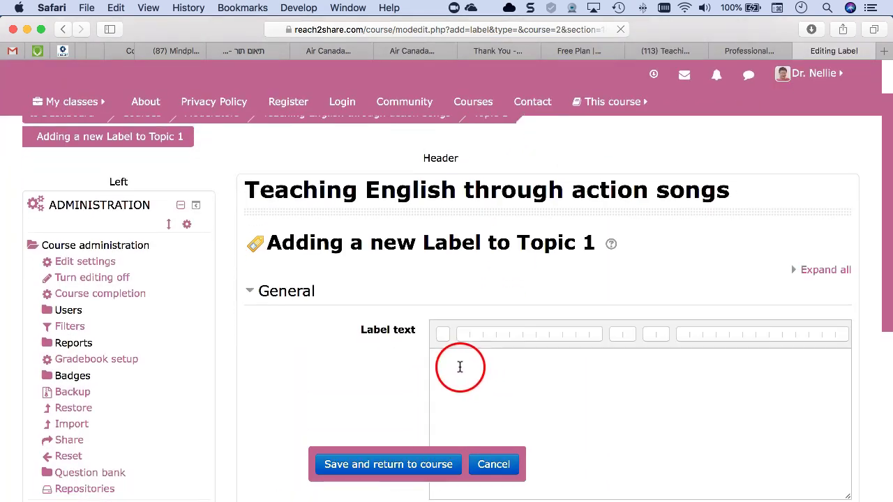
{"action": "left_click", "coordinate": [452, 342]}
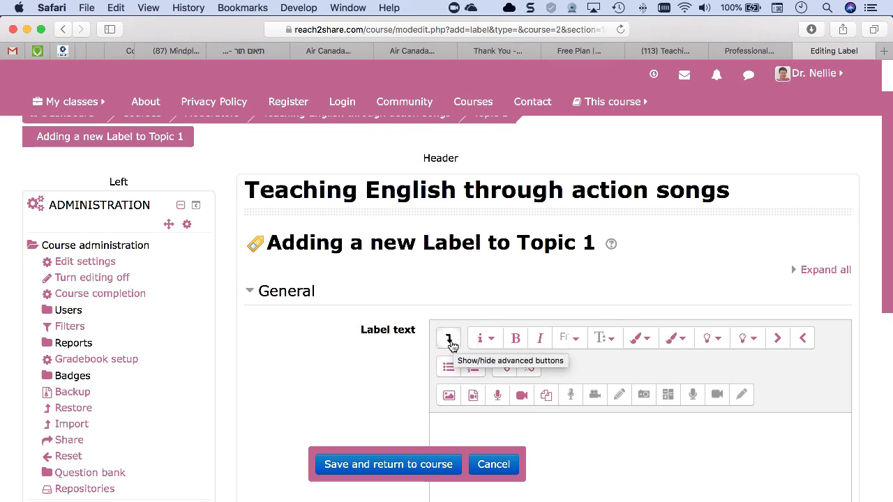
{"action": "left_click", "coordinate": [452, 345]}
{"action": "scroll", "coordinate": [531, 342], "scroll_direction": "down", "scroll_amount": 3}
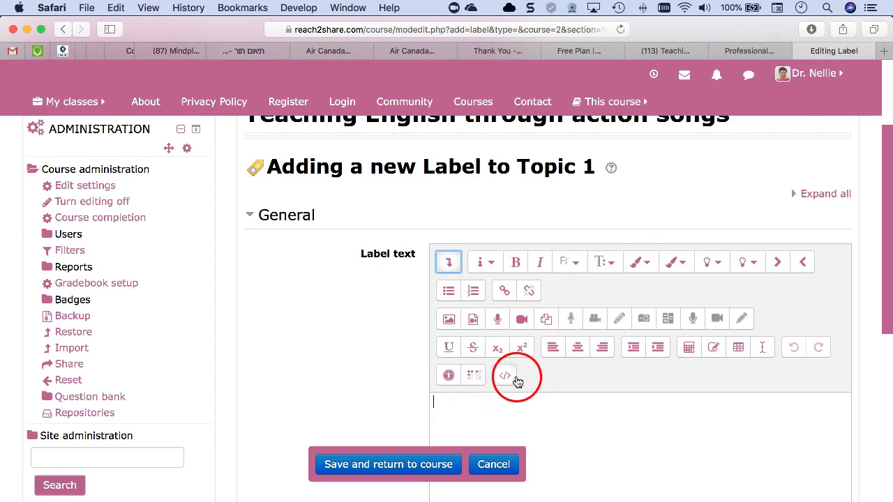
{"action": "left_click", "coordinate": [450, 263]}
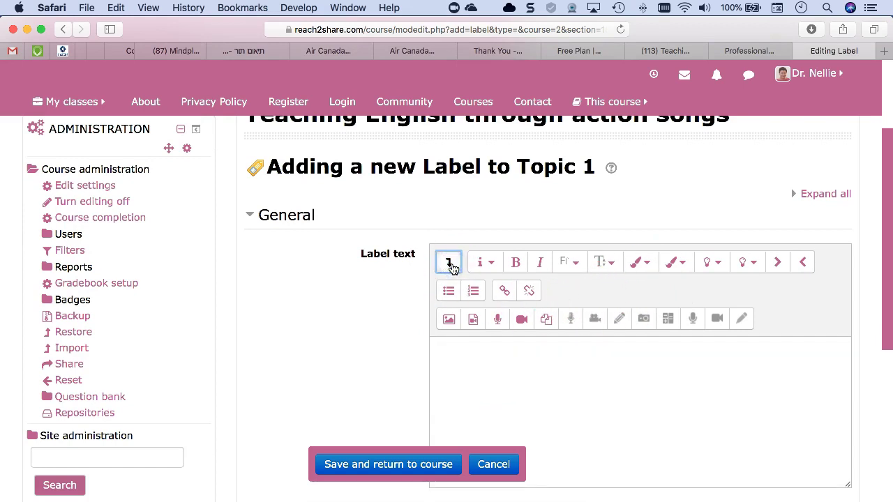
{"action": "left_click", "coordinate": [450, 264]}
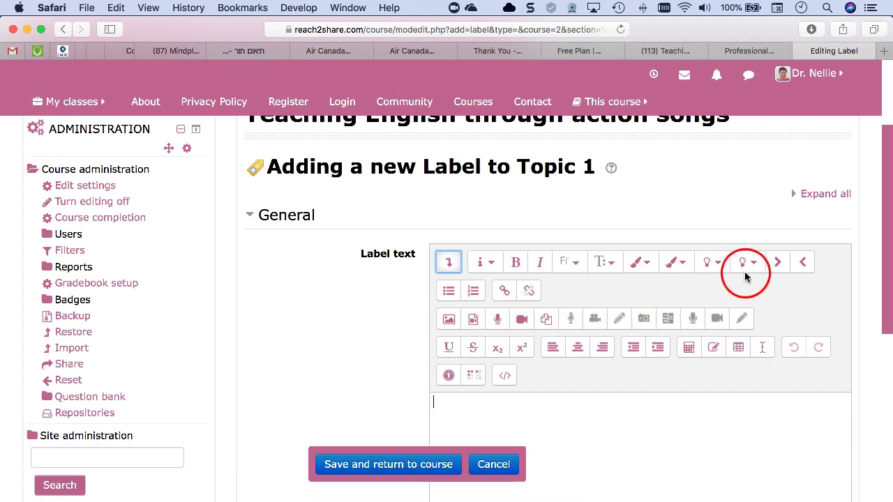
{"action": "scroll", "coordinate": [484, 290], "scroll_direction": "down", "scroll_amount": 1}
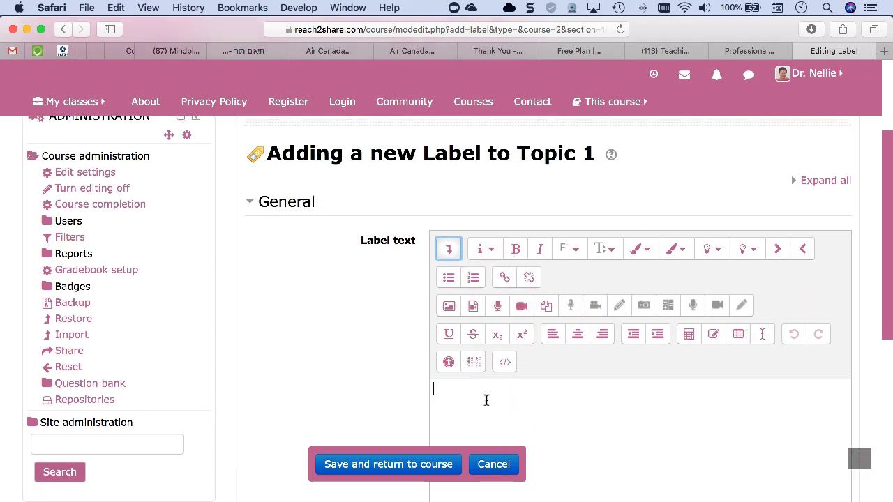
- Enter 'Action Songs' as the label text and expand Common module settings and Restrict access
{"action": "scroll", "coordinate": [485, 401], "scroll_direction": "down", "scroll_amount": 1}
{"action": "left_click", "coordinate": [491, 395]}
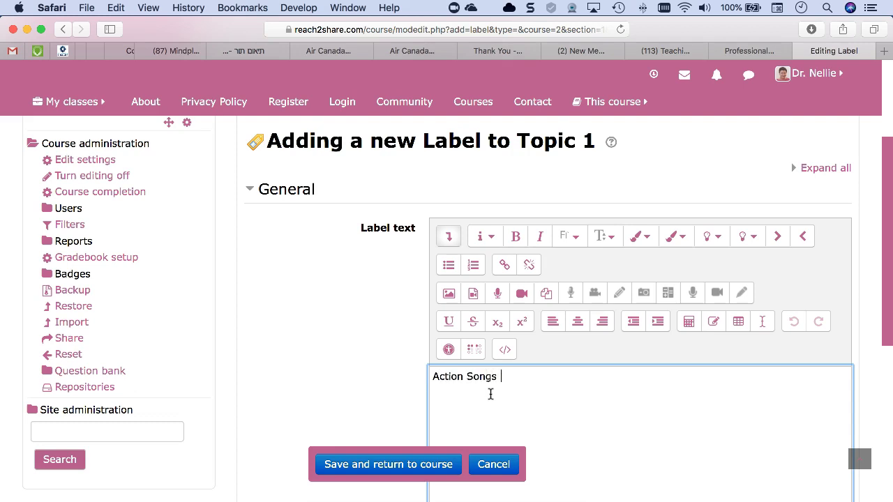
{"action": "scroll", "coordinate": [491, 383], "scroll_direction": "down", "scroll_amount": 5}
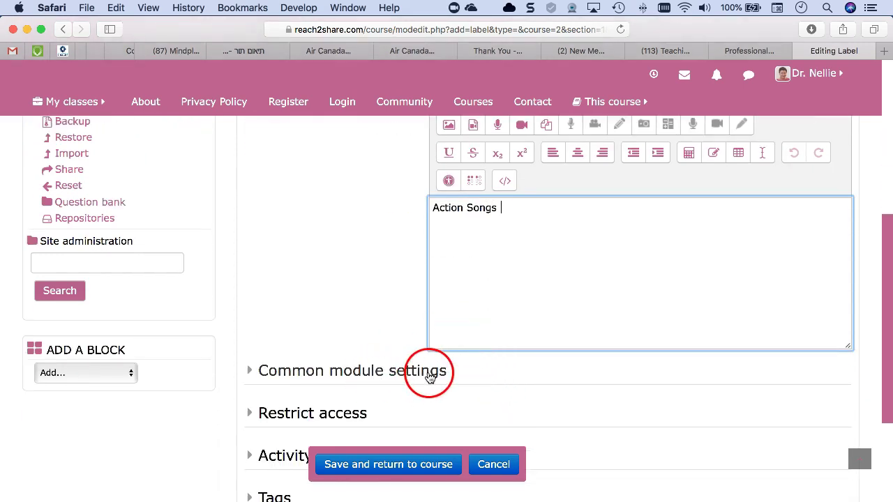
{"action": "left_click", "coordinate": [427, 371]}
{"action": "scroll", "coordinate": [428, 375], "scroll_direction": "down", "scroll_amount": 4}
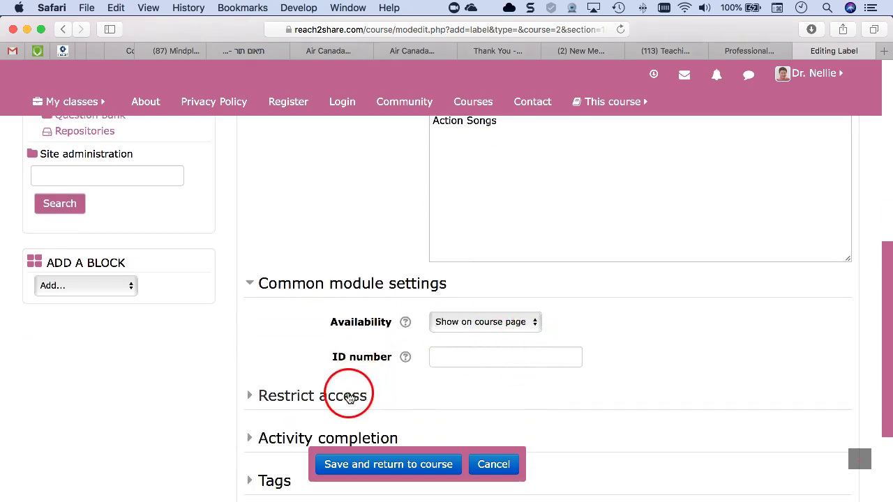
{"action": "scroll", "coordinate": [347, 399], "scroll_direction": "down", "scroll_amount": 1}
{"action": "left_click", "coordinate": [339, 313]}
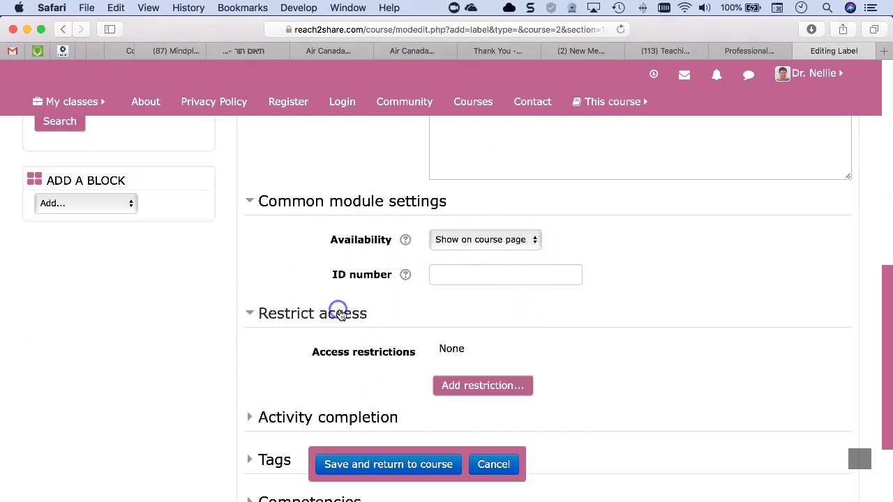
{"action": "scroll", "coordinate": [340, 405], "scroll_direction": "down", "scroll_amount": 2}
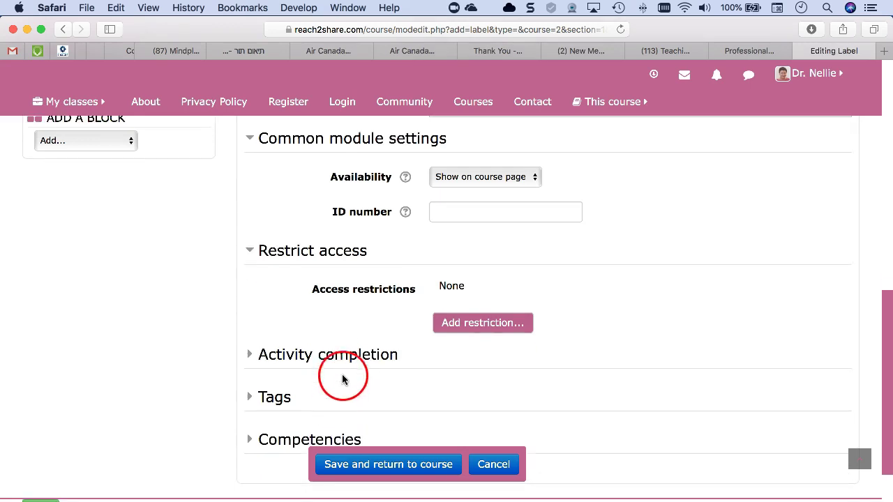
- Set Activity completion tracking to 'Do not indicate activity completion'
{"action": "left_click", "coordinate": [339, 357]}
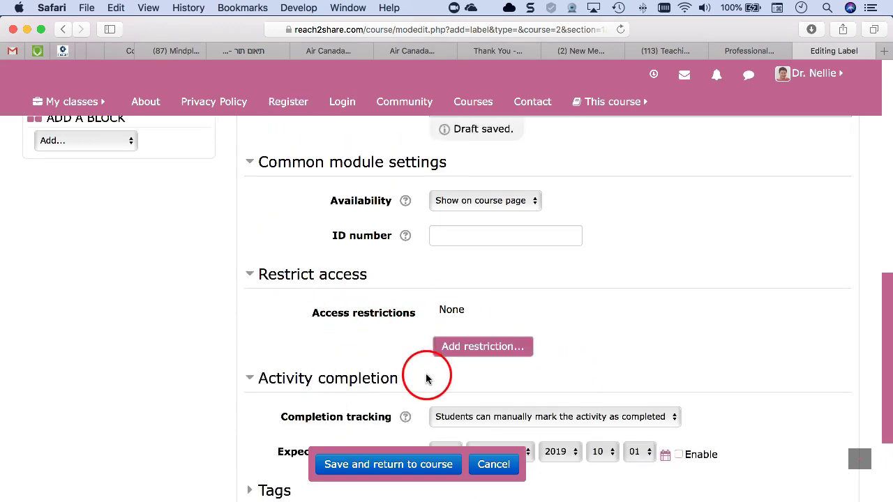
{"action": "scroll", "coordinate": [428, 372], "scroll_direction": "down", "scroll_amount": 1}
{"action": "left_click", "coordinate": [454, 354]}
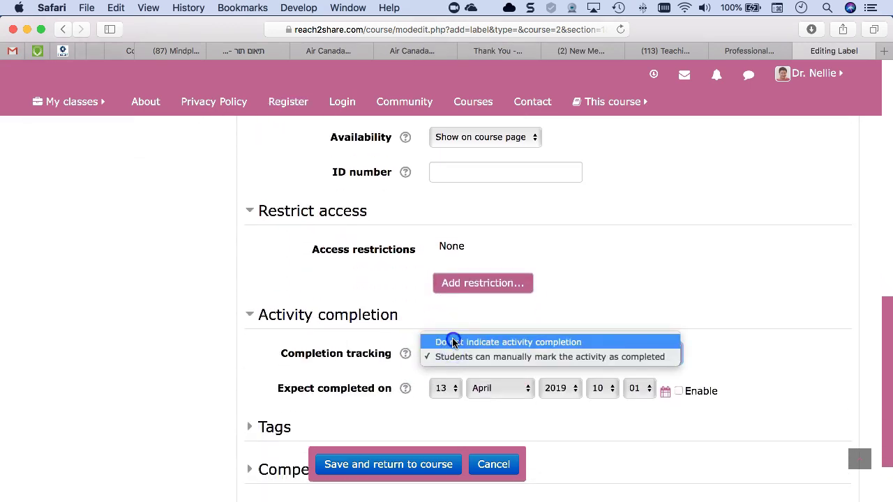
{"action": "left_click", "coordinate": [454, 342]}
{"action": "scroll", "coordinate": [296, 367], "scroll_direction": "down", "scroll_amount": 3}
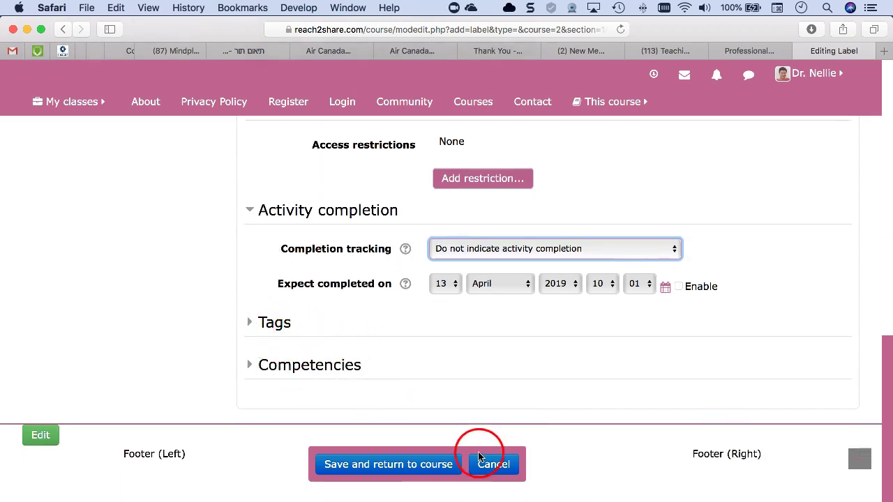
{"action": "left_click", "coordinate": [405, 465]}
- Format 'Action Songs' as Heading (small) and save the label back to the course
{"action": "scroll", "coordinate": [504, 383], "scroll_direction": "down", "scroll_amount": 1}
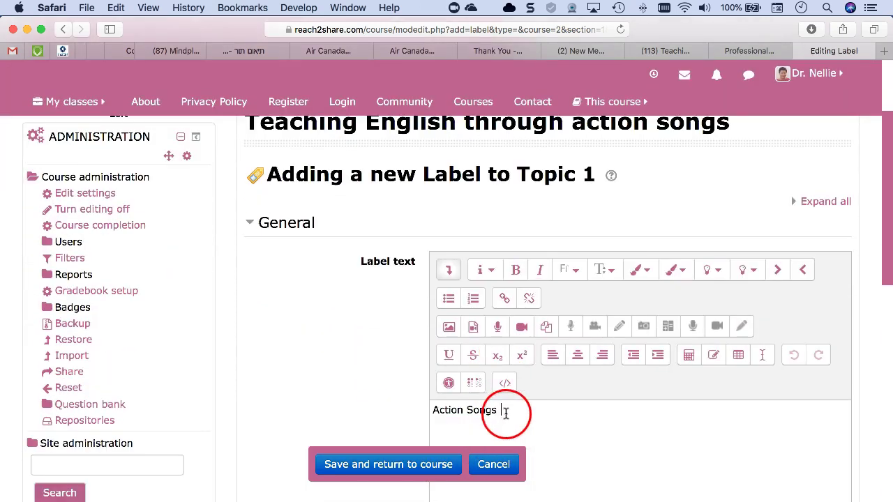
{"action": "left_click_drag", "start_coordinate": [506, 413], "coordinate": [444, 410]}
{"action": "left_click", "coordinate": [459, 271]}
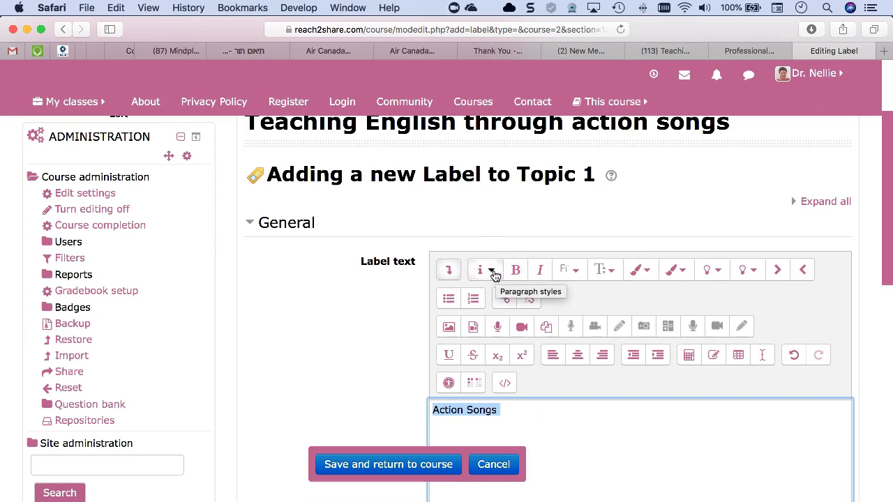
{"action": "left_click", "coordinate": [492, 272]}
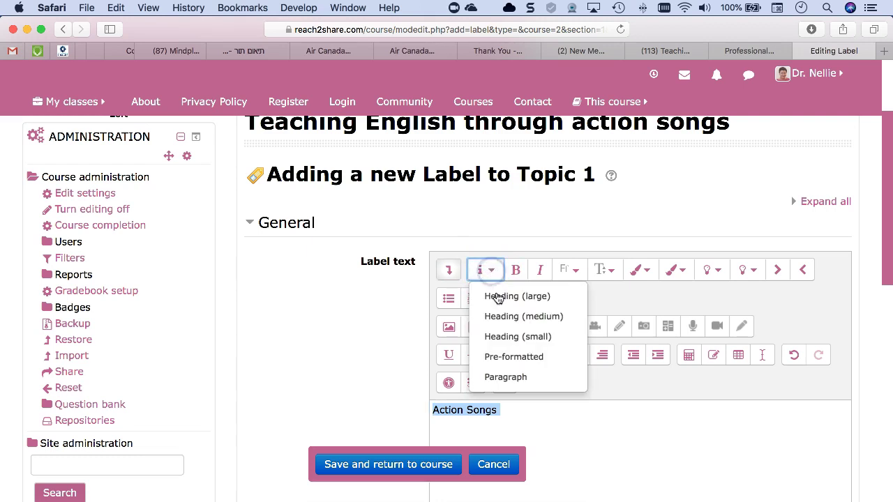
{"action": "left_click", "coordinate": [501, 338]}
{"action": "left_click", "coordinate": [384, 464]}
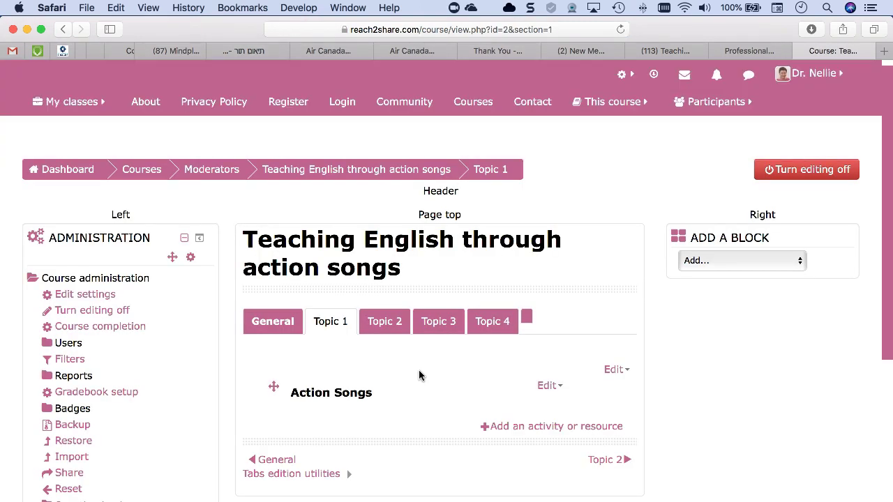
- Pick Forum in Topic 1's activity chooser and add it
{"action": "scroll", "coordinate": [328, 373], "scroll_direction": "down", "scroll_amount": 2}
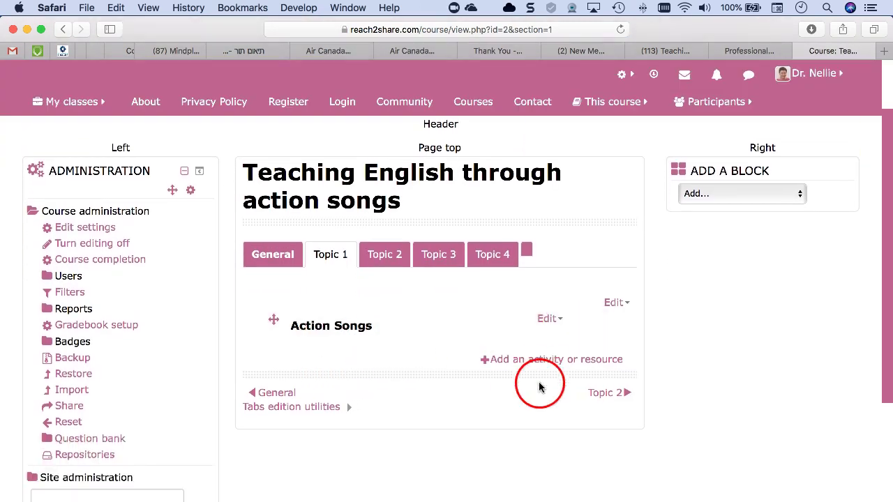
{"action": "left_click", "coordinate": [522, 360]}
{"action": "scroll", "coordinate": [295, 328], "scroll_direction": "down", "scroll_amount": 10}
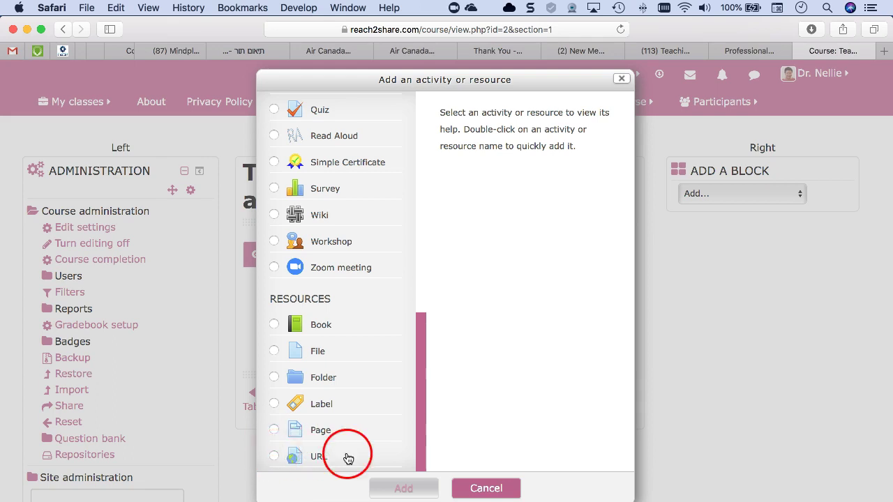
{"action": "left_click", "coordinate": [496, 494]}
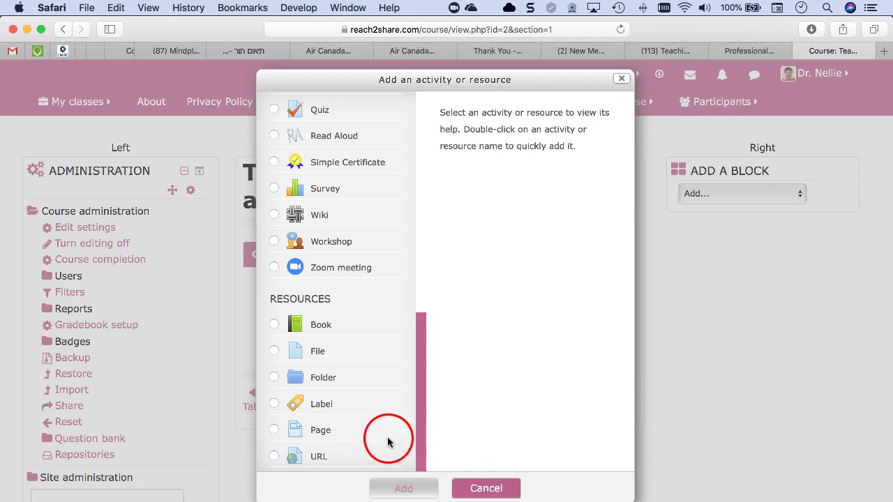
{"action": "scroll", "coordinate": [351, 317], "scroll_direction": "up", "scroll_amount": 10}
{"action": "scroll", "coordinate": [351, 316], "scroll_direction": "up", "scroll_amount": 3}
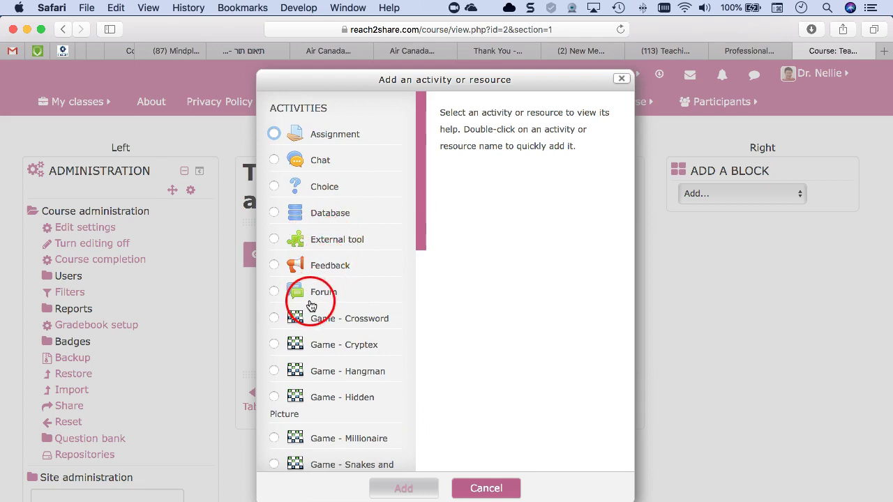
{"action": "scroll", "coordinate": [307, 301], "scroll_direction": "down", "scroll_amount": 1}
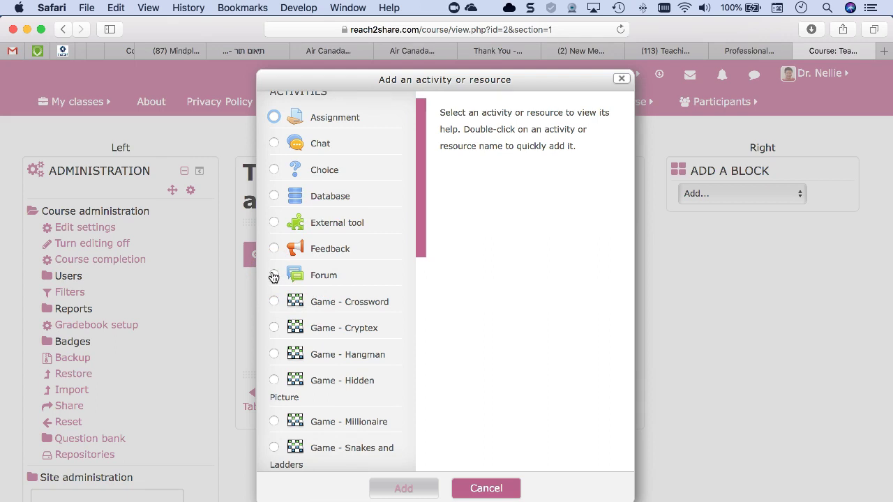
{"action": "left_click", "coordinate": [273, 277]}
{"action": "left_click", "coordinate": [404, 489]}
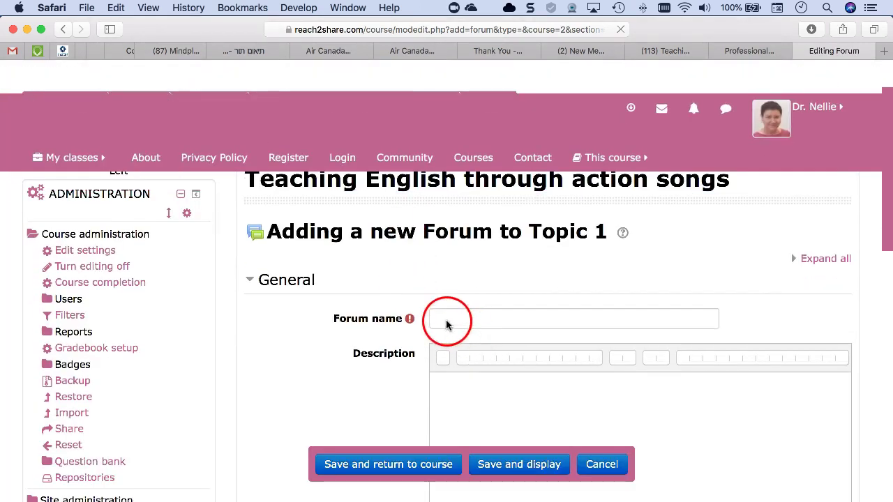
- Name the new Topic 1 forum 'test'
{"action": "left_click", "coordinate": [447, 319]}
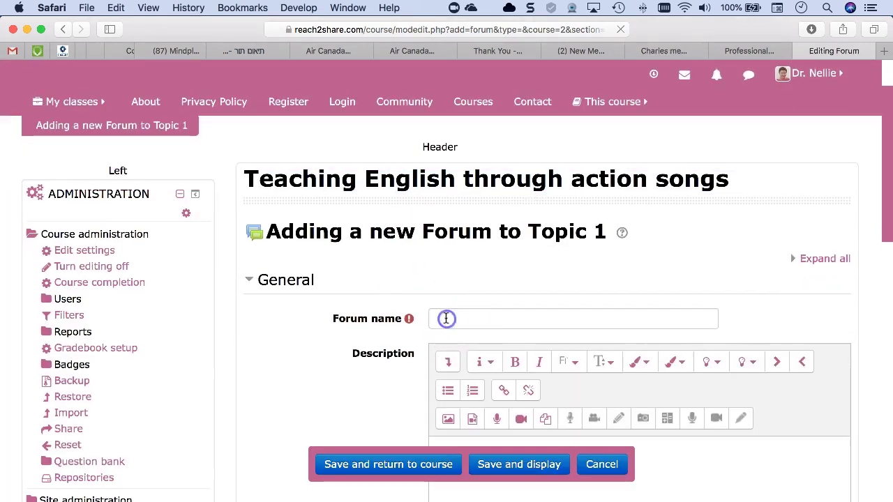
{"action": "type", "text": "test"}
{"action": "scroll", "coordinate": [460, 325], "scroll_direction": "down", "scroll_amount": 4}
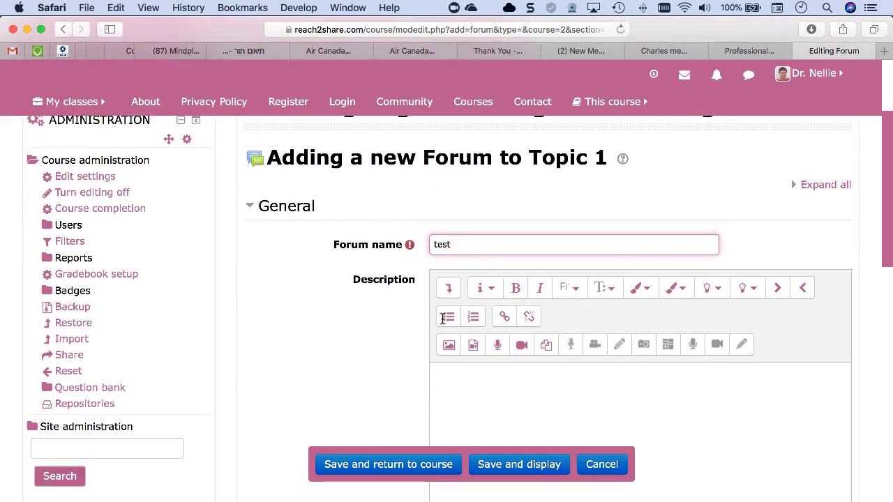
- Expand the Description editor's full toolbar and focus the Description field
{"action": "left_click", "coordinate": [471, 329]}
{"action": "left_click", "coordinate": [448, 224]}
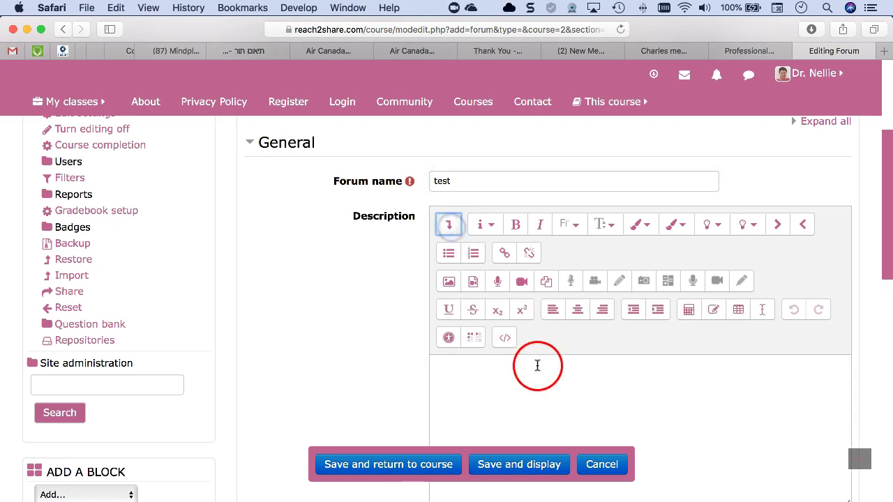
{"action": "scroll", "coordinate": [515, 363], "scroll_direction": "down", "scroll_amount": 1}
{"action": "left_click", "coordinate": [514, 362]}
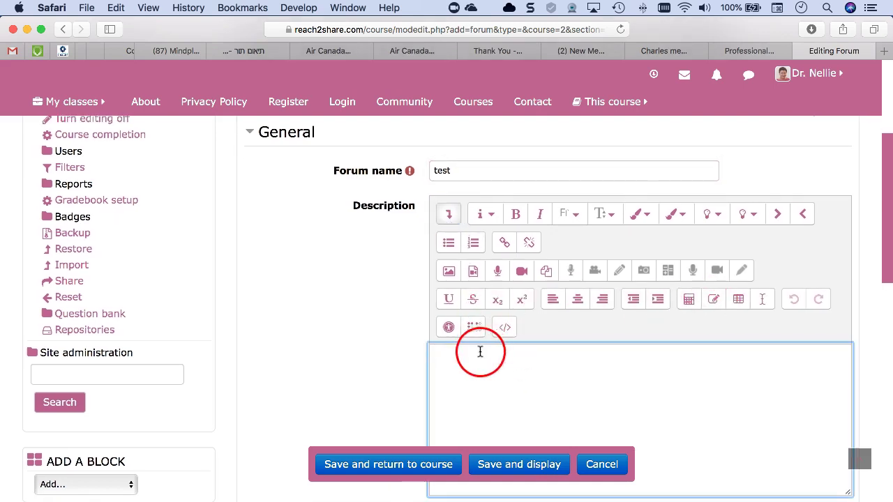
{"action": "scroll", "coordinate": [482, 351], "scroll_direction": "down", "scroll_amount": 1}
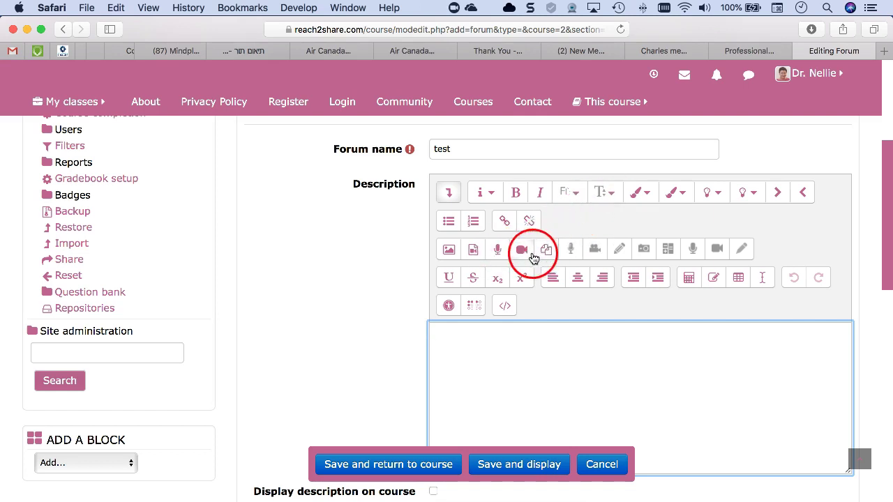
- From the media dialog, browse repositories and search YouTube videos for 'test'
{"action": "left_click", "coordinate": [473, 251]}
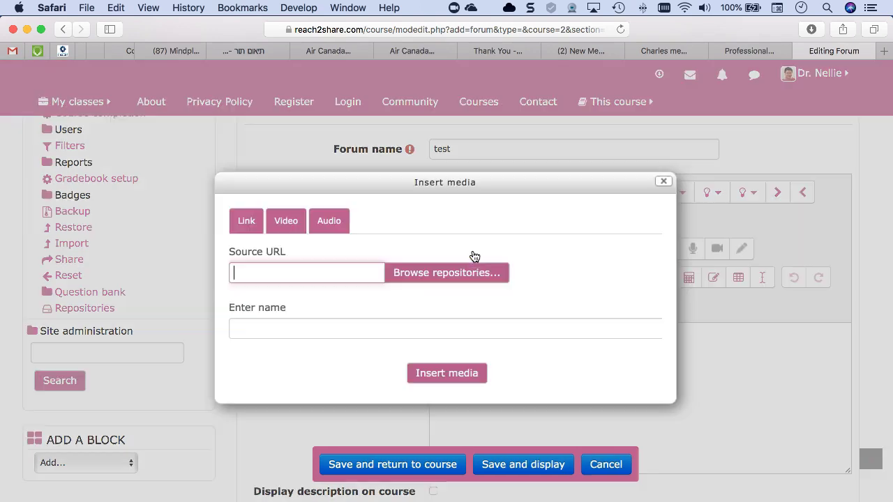
{"action": "left_click", "coordinate": [464, 273]}
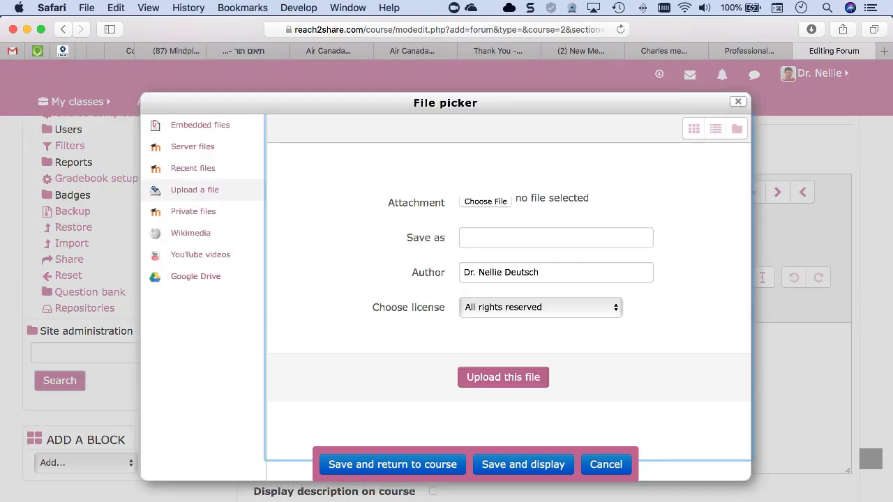
{"action": "left_click", "coordinate": [185, 253]}
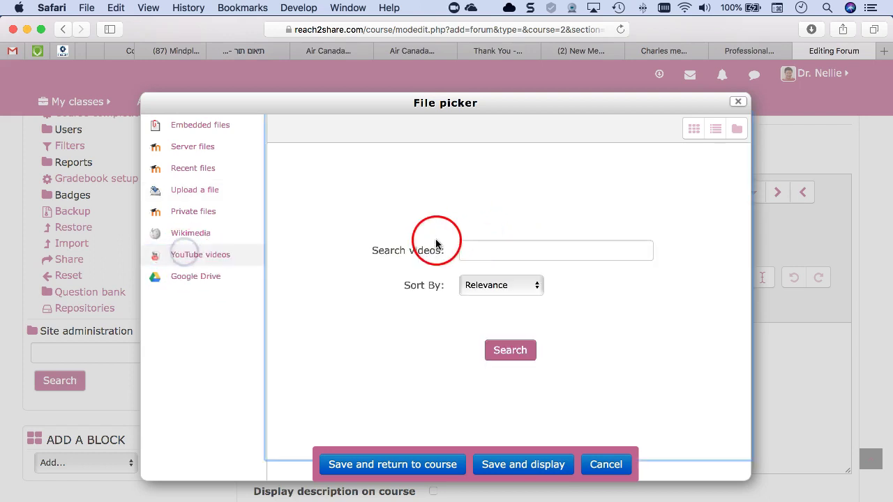
{"action": "left_click", "coordinate": [477, 249]}
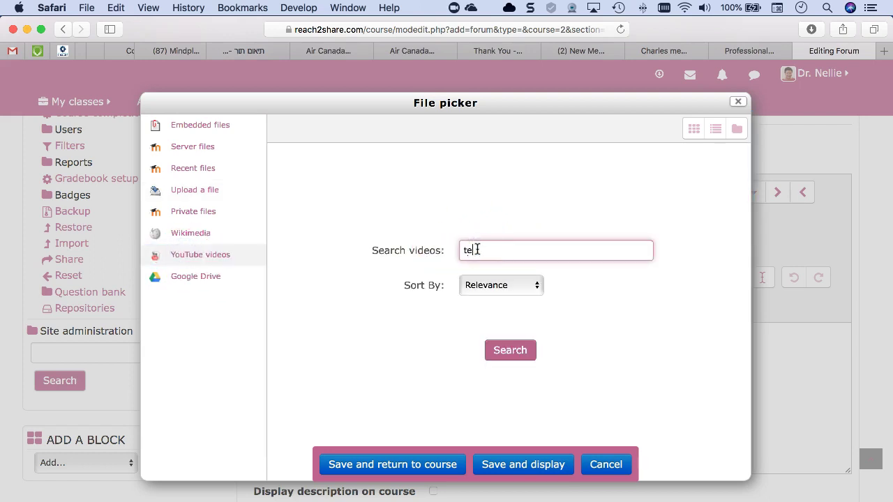
{"action": "left_click", "coordinate": [510, 351]}
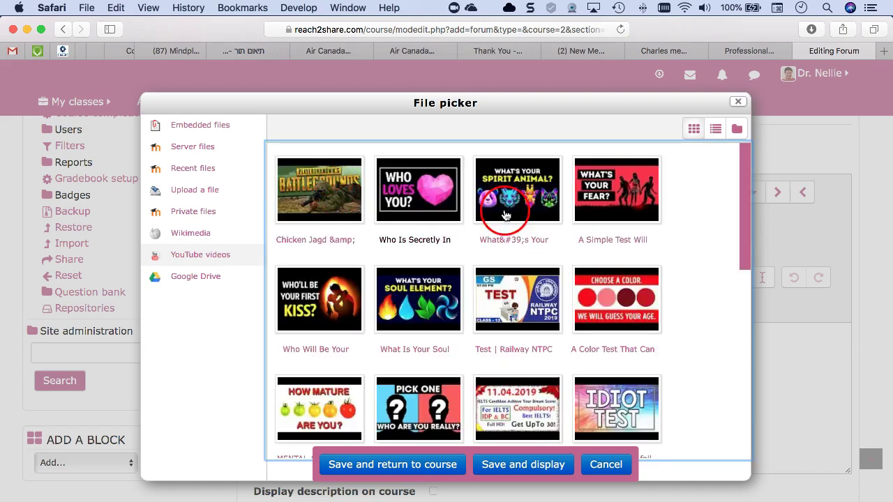
- Try logging in to the Google Drive repository, then dismiss the sign-in window
{"action": "left_click", "coordinate": [199, 278]}
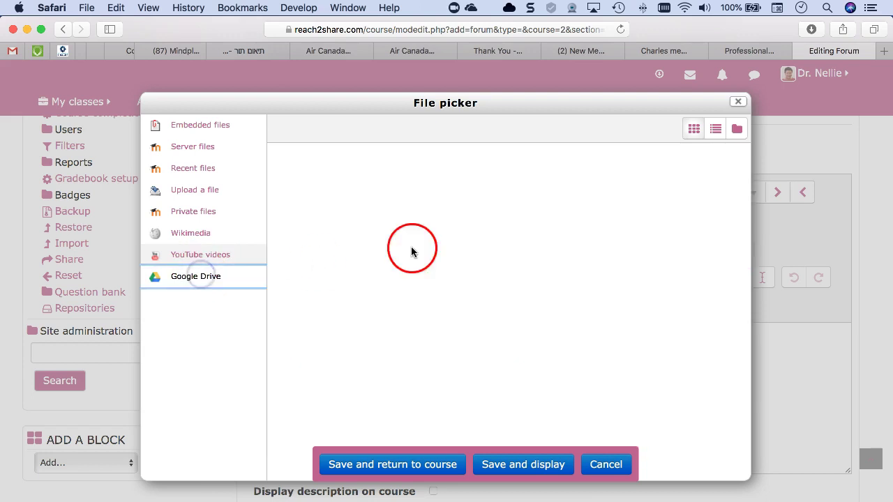
{"action": "left_click", "coordinate": [497, 282]}
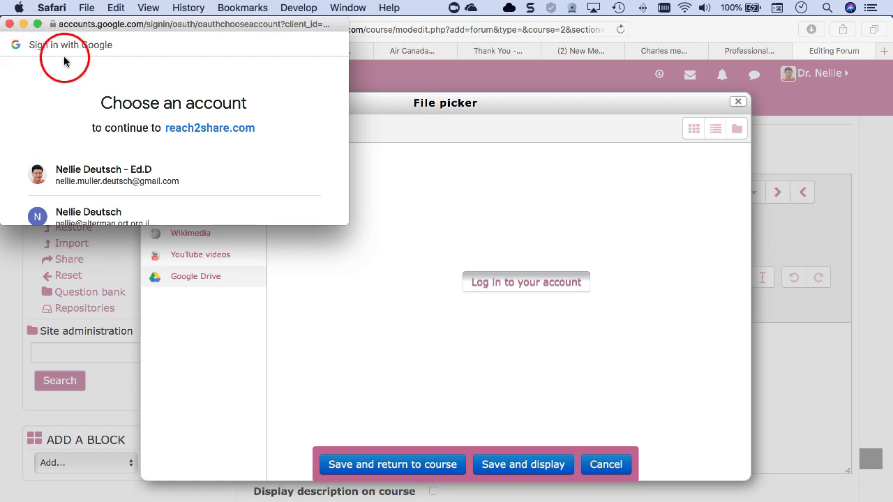
{"action": "left_click", "coordinate": [9, 24]}
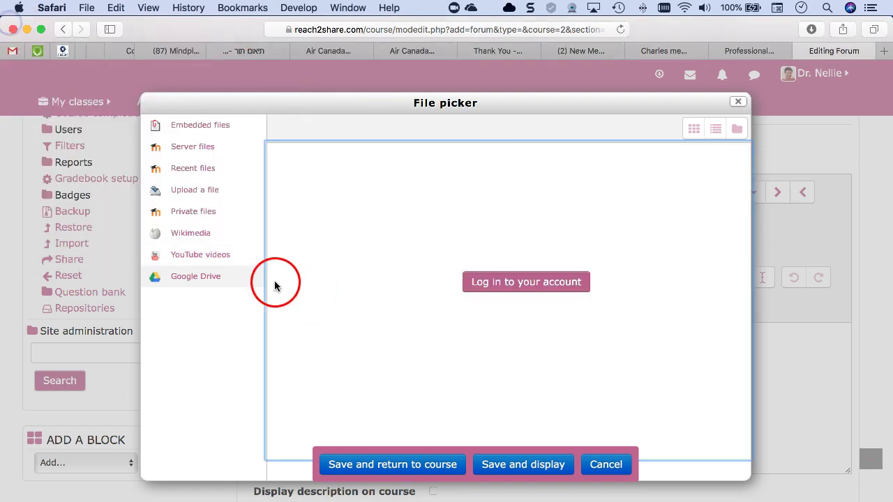
- Switch the file picker to 'Upload a file' and cancel choosing a local file, leaving nothing attached
{"action": "left_click", "coordinate": [202, 190]}
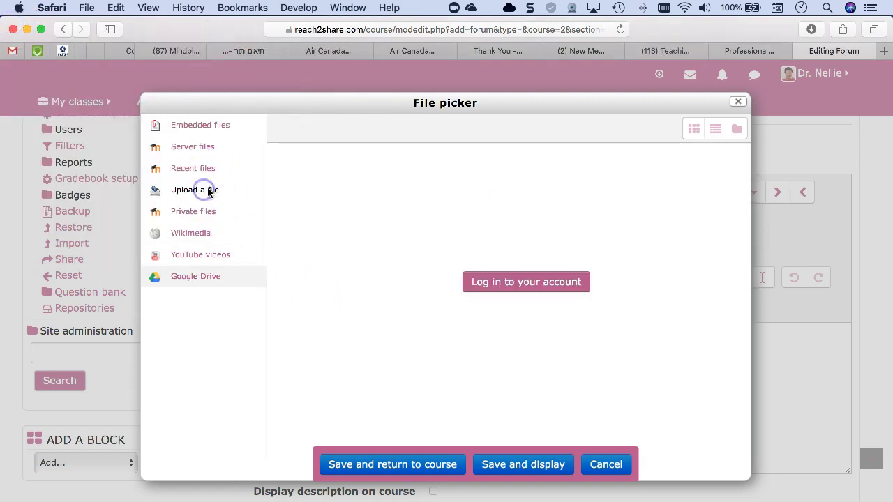
{"action": "left_click", "coordinate": [484, 202]}
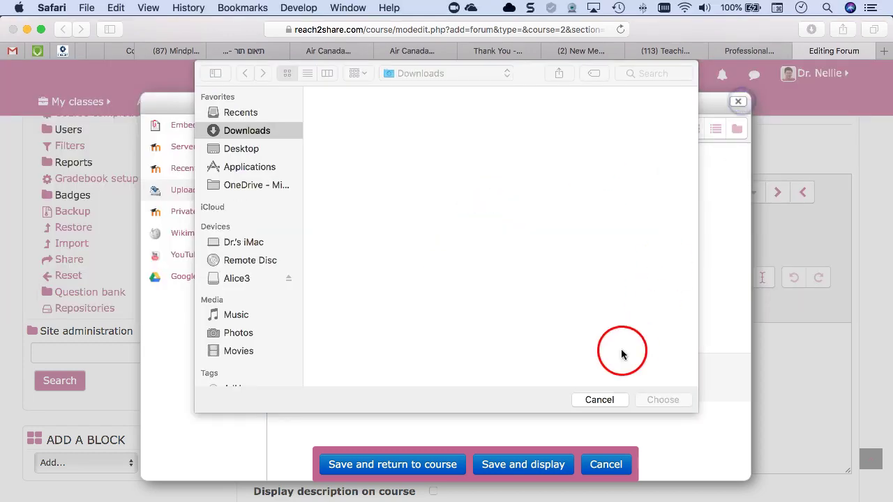
{"action": "left_click", "coordinate": [597, 400]}
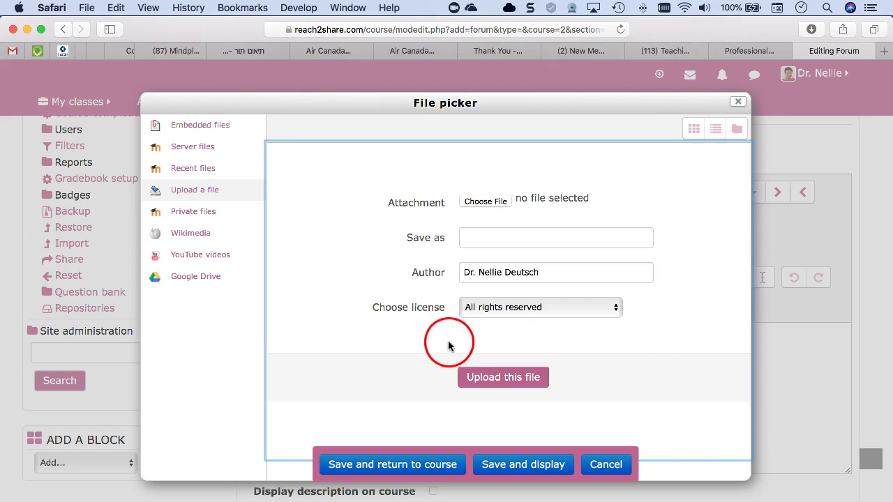
- Cancel the unsaved forum and scroll down to Topic 1 with its Action Songs label
{"action": "left_click", "coordinate": [606, 468]}
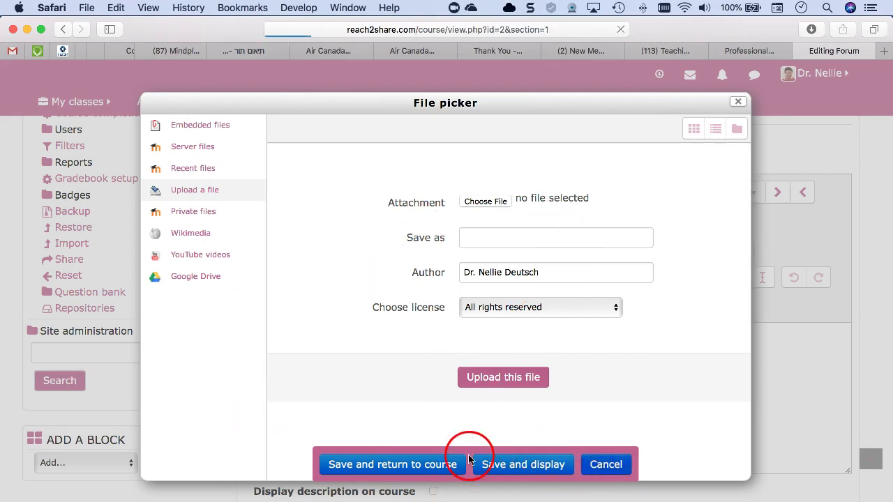
{"action": "scroll", "coordinate": [363, 299], "scroll_direction": "down", "scroll_amount": 2}
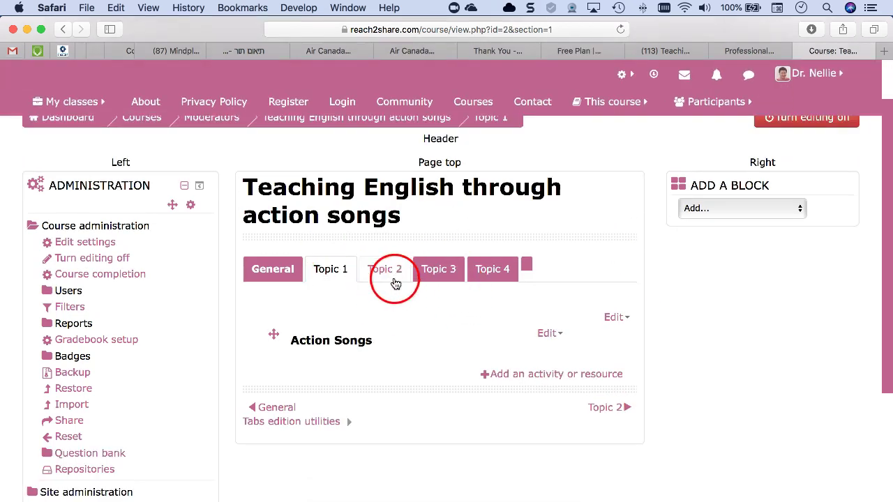
{"action": "scroll", "coordinate": [402, 300], "scroll_direction": "down", "scroll_amount": 1}
{"action": "scroll", "coordinate": [401, 300], "scroll_direction": "down", "scroll_amount": 2}
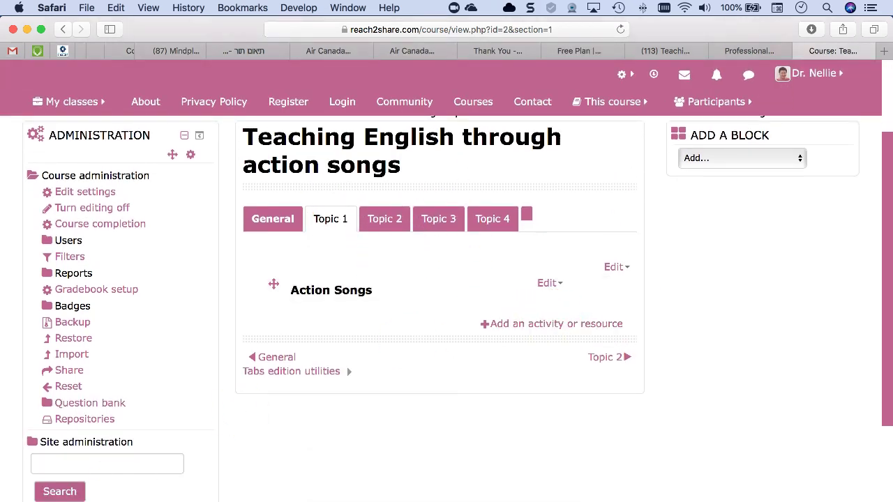